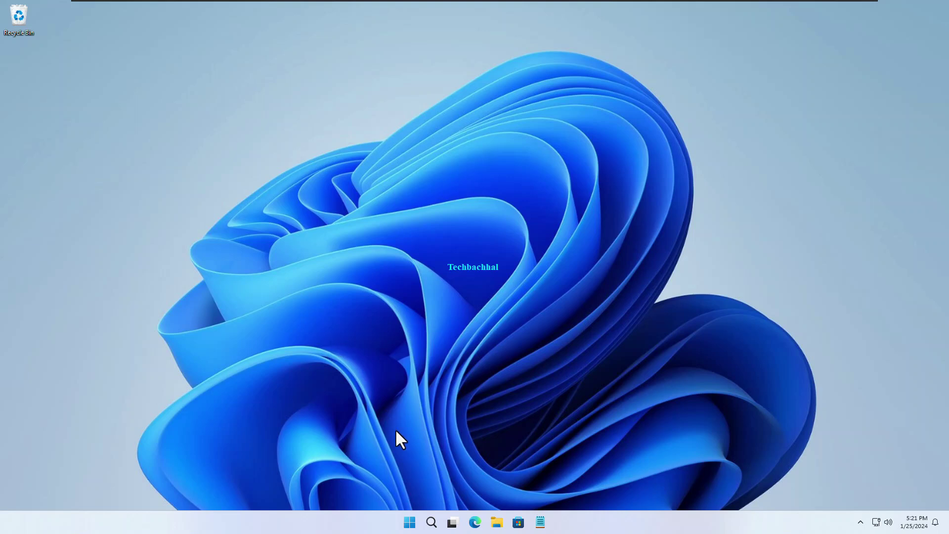
- Navigate from This PC into Local Disk (C:) and then the Windows folder
{"action": "left_click", "coordinate": [495, 524]}
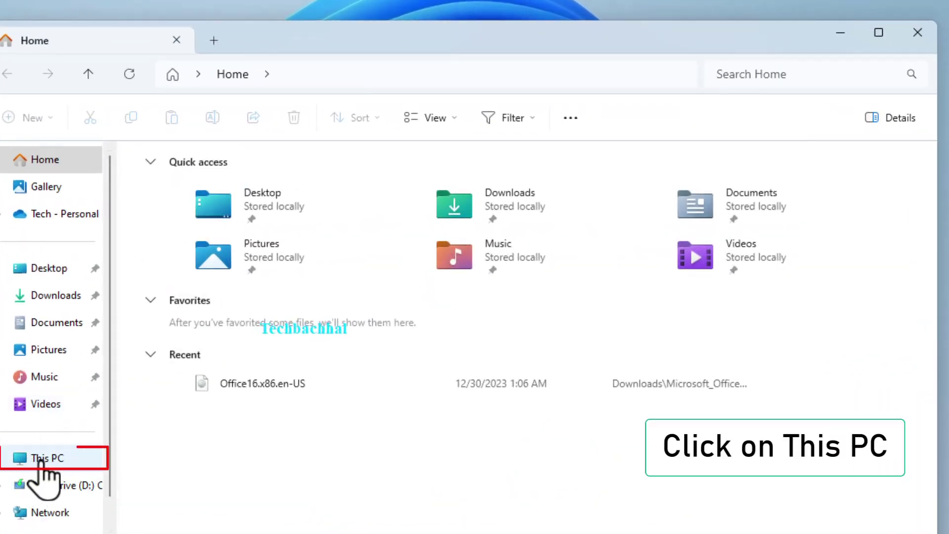
{"action": "left_click", "coordinate": [46, 461]}
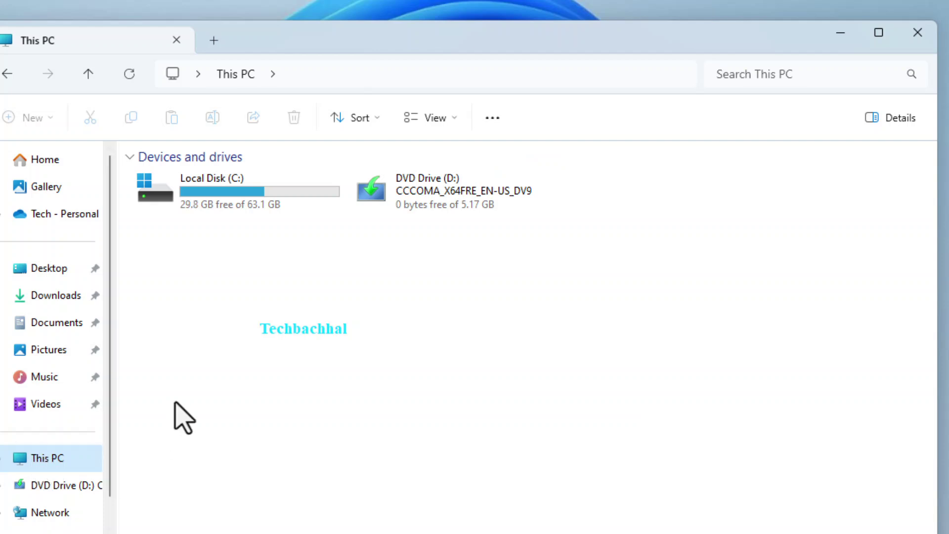
{"action": "double_click", "coordinate": [207, 184]}
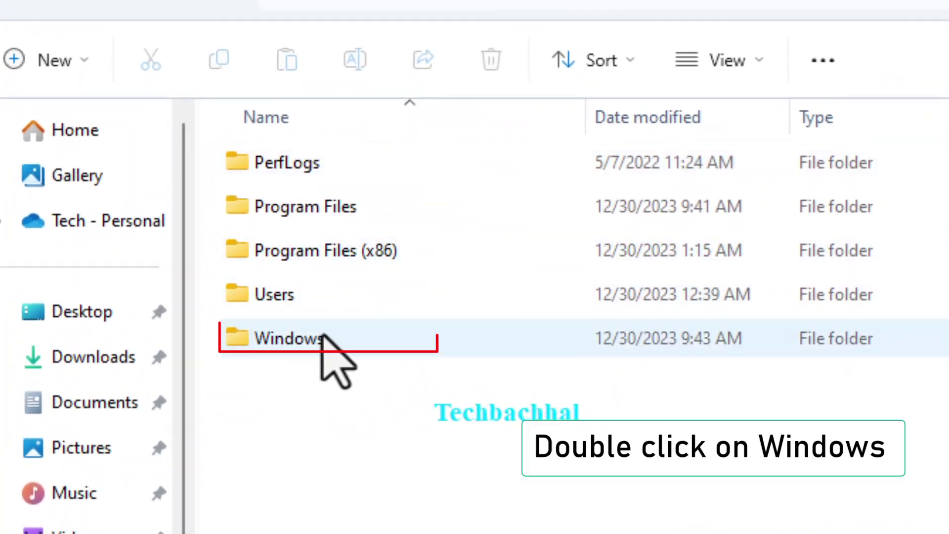
{"action": "double_click", "coordinate": [358, 344]}
{"action": "scroll", "coordinate": [374, 430], "scroll_direction": "down", "scroll_amount": 3}
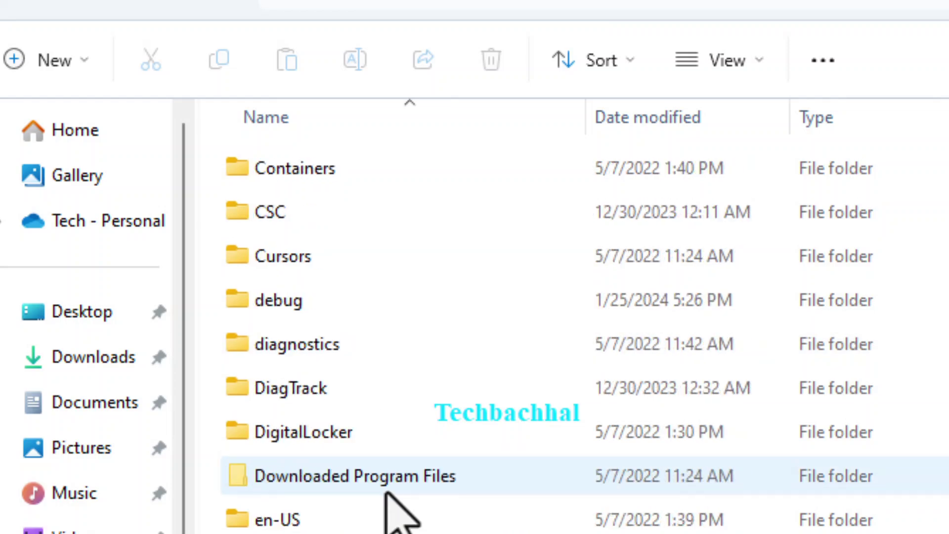
{"action": "scroll", "coordinate": [388, 497], "scroll_direction": "down", "scroll_amount": 1}
{"action": "scroll", "coordinate": [387, 497], "scroll_direction": "down", "scroll_amount": 2}
{"action": "scroll", "coordinate": [388, 497], "scroll_direction": "down", "scroll_amount": 3}
{"action": "scroll", "coordinate": [387, 511], "scroll_direction": "down", "scroll_amount": 3}
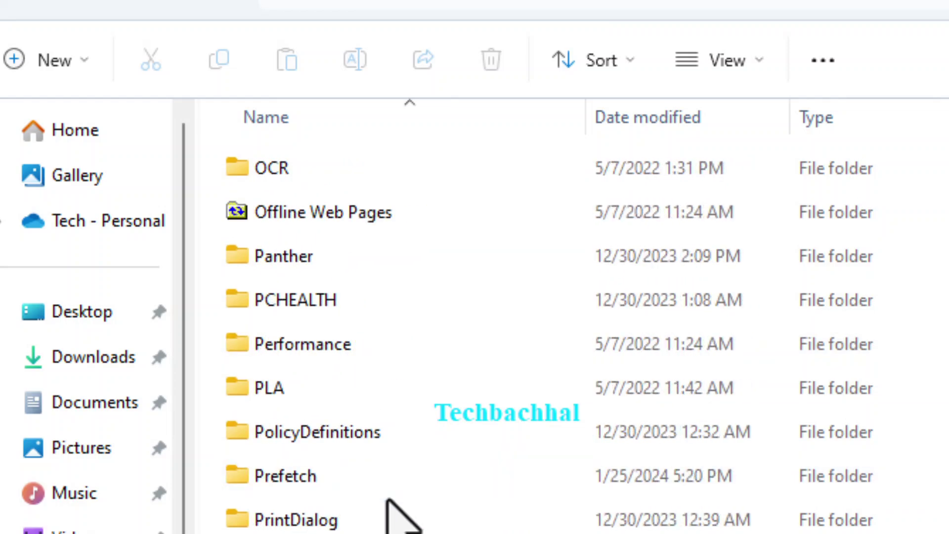
{"action": "scroll", "coordinate": [387, 512], "scroll_direction": "down", "scroll_amount": 4}
{"action": "scroll", "coordinate": [387, 512], "scroll_direction": "down", "scroll_amount": 3}
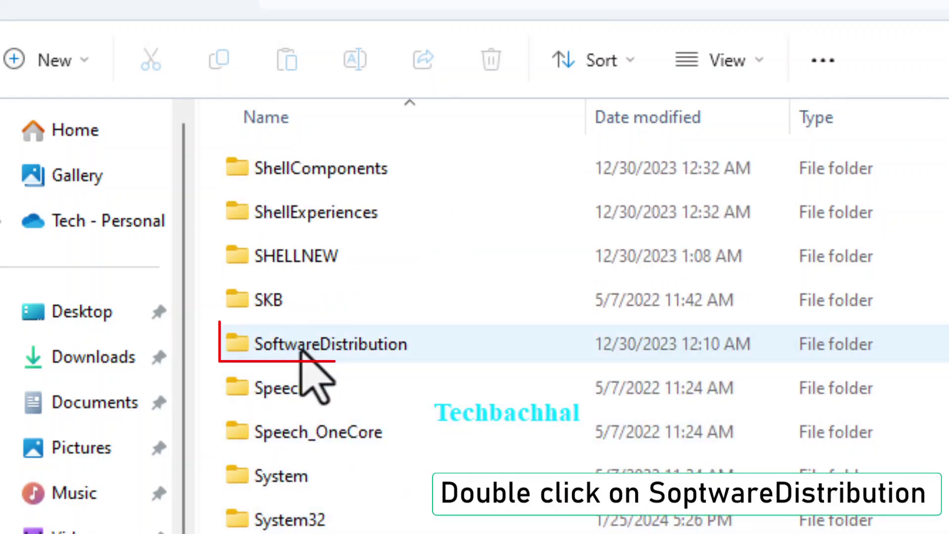
- Open SoftwareDistribution and then its Download folder of update files
{"action": "double_click", "coordinate": [306, 345]}
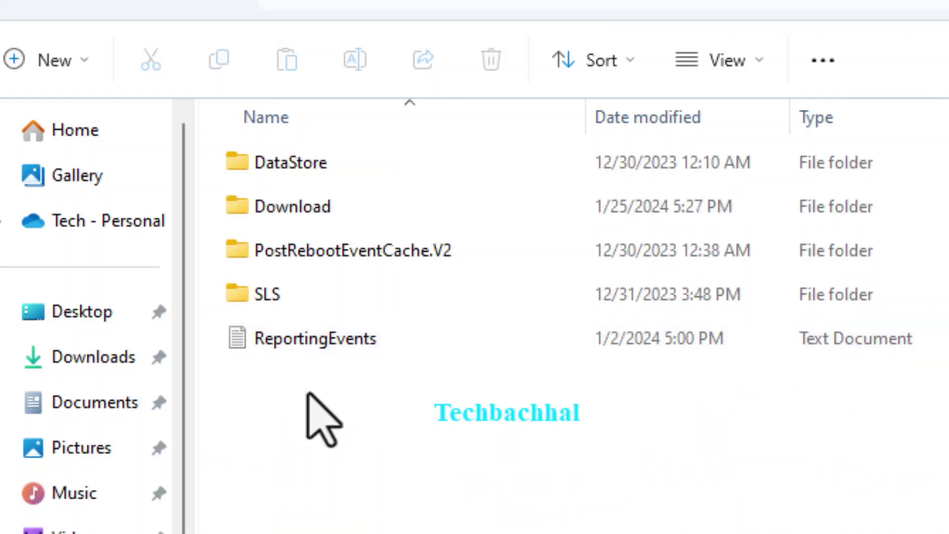
{"action": "double_click", "coordinate": [289, 208]}
{"action": "scroll", "coordinate": [344, 394], "scroll_direction": "down", "scroll_amount": 3}
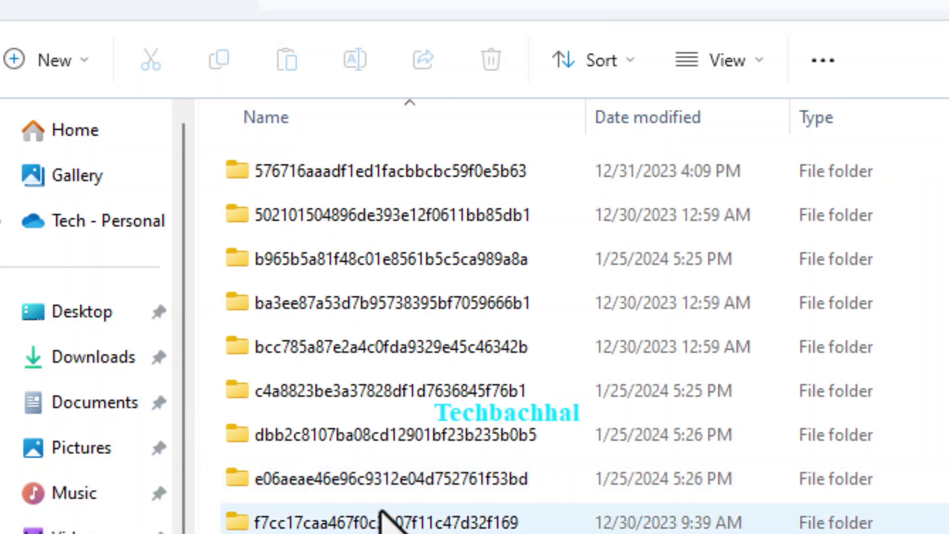
{"action": "scroll", "coordinate": [370, 519], "scroll_direction": "up", "scroll_amount": 3}
- Select every update folder in Download and delete them, raising the admin permission prompt
{"action": "key", "text": "ctrl+a"}
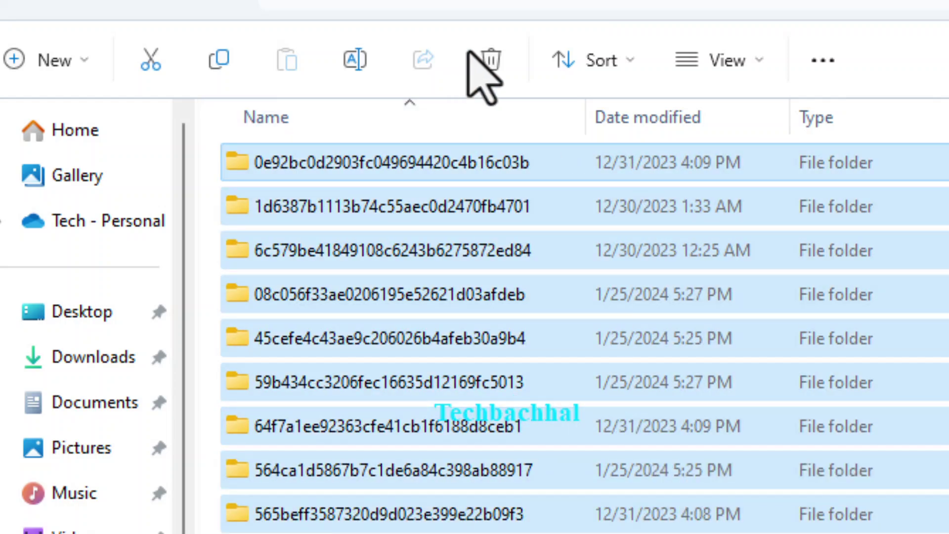
{"action": "left_click", "coordinate": [491, 60]}
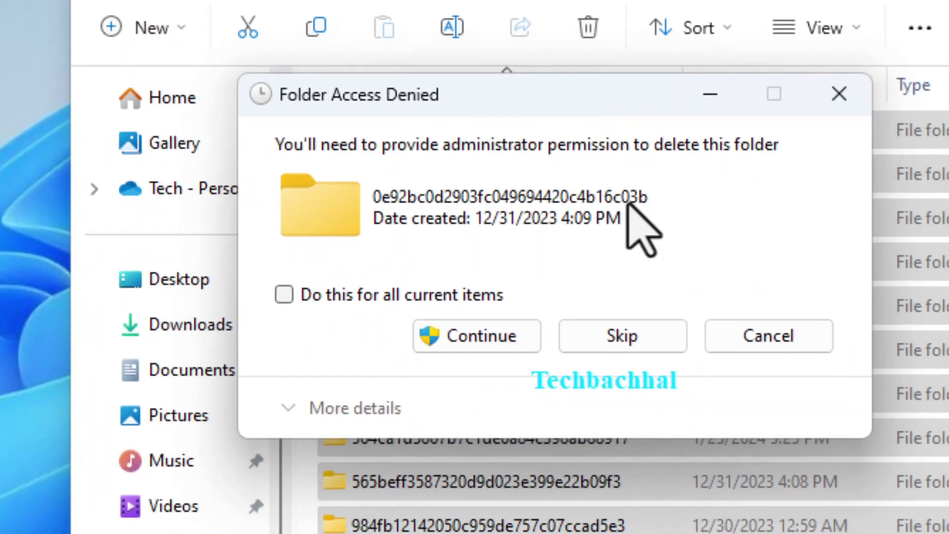
- Grant administrator permission for all current items so recycling of 19,246 items begins
{"action": "left_click", "coordinate": [461, 339]}
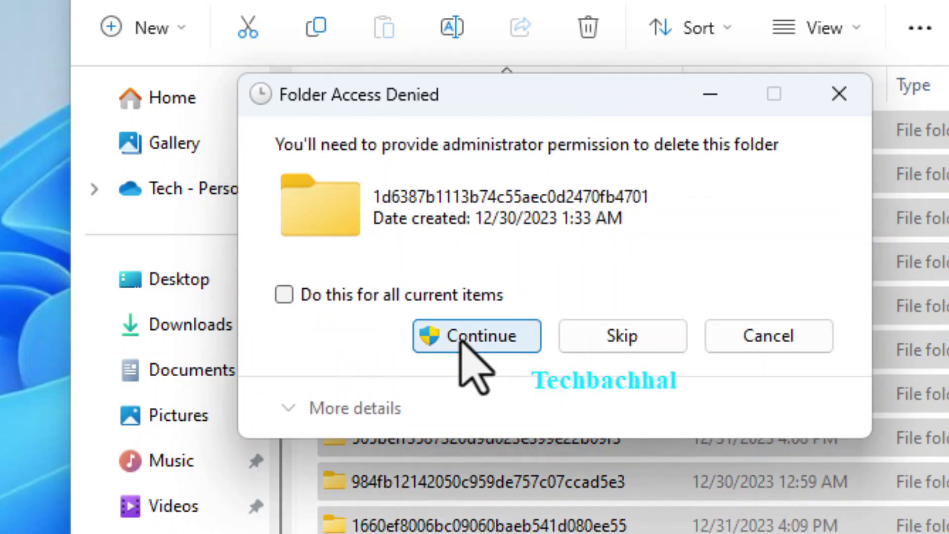
{"action": "left_click", "coordinate": [283, 295]}
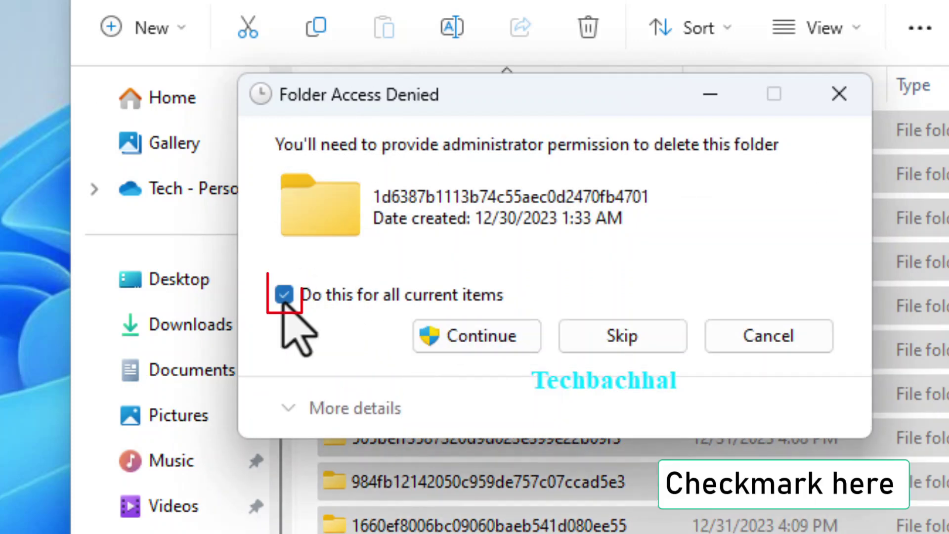
{"action": "left_click", "coordinate": [482, 338]}
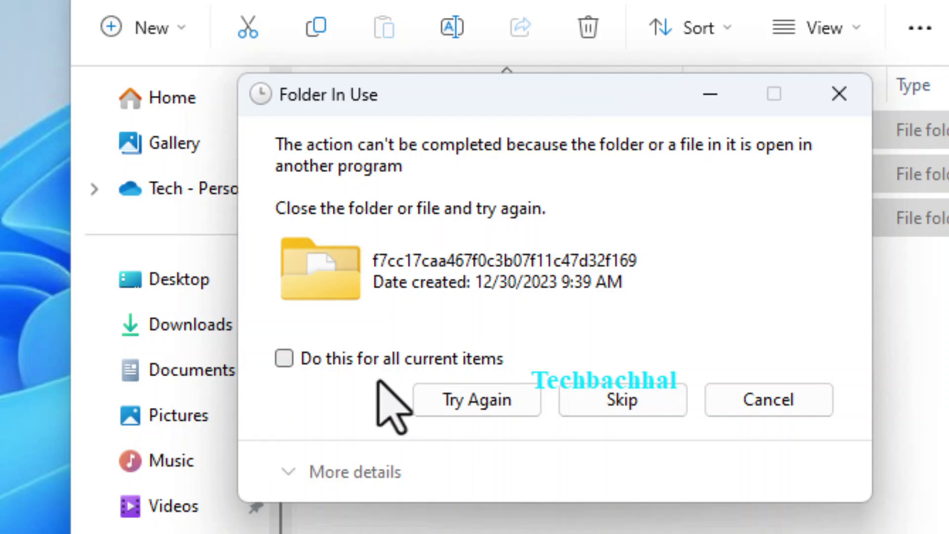
- Skip all in-use folders so deletion finishes, leaving three folders in Download
{"action": "left_click", "coordinate": [341, 362]}
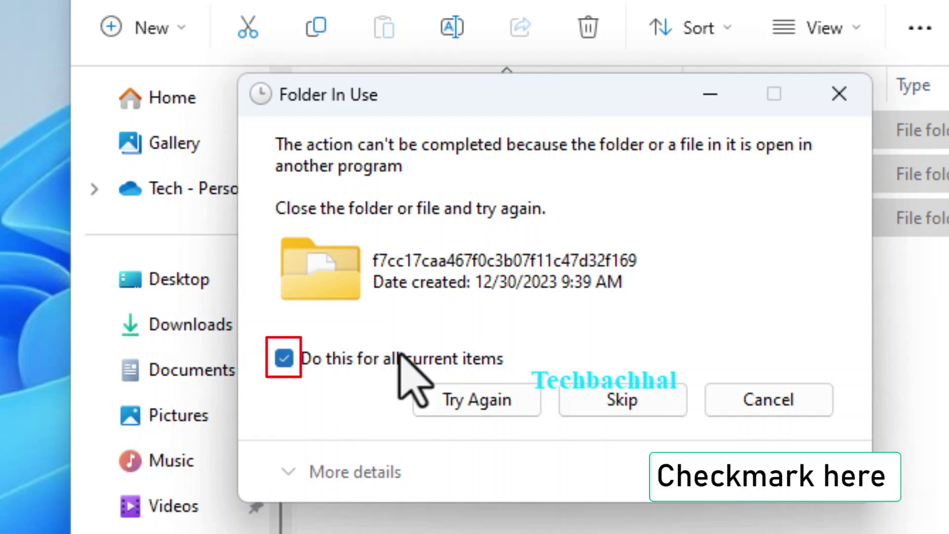
{"action": "left_click", "coordinate": [613, 398]}
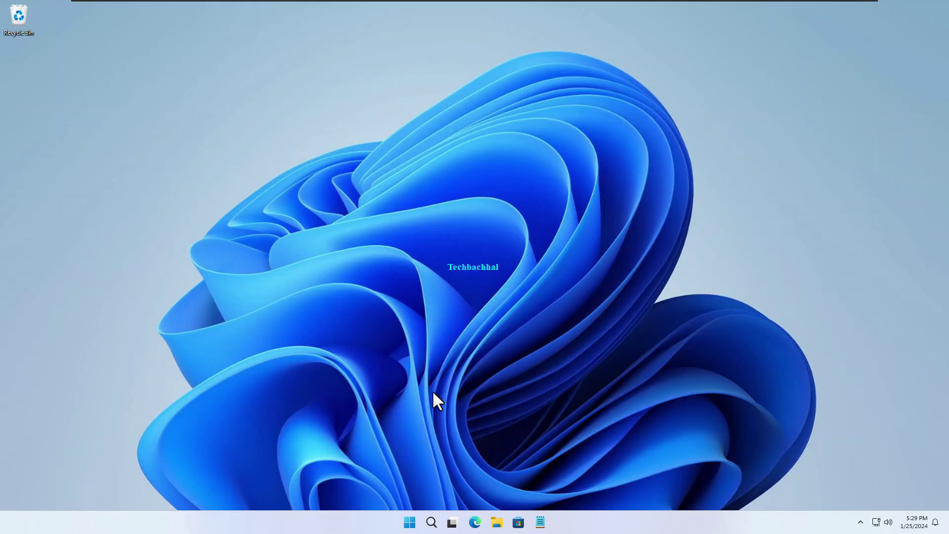
- Bring up the Start button's system shortcuts menu to reach Settings
{"action": "right_click", "coordinate": [410, 522]}
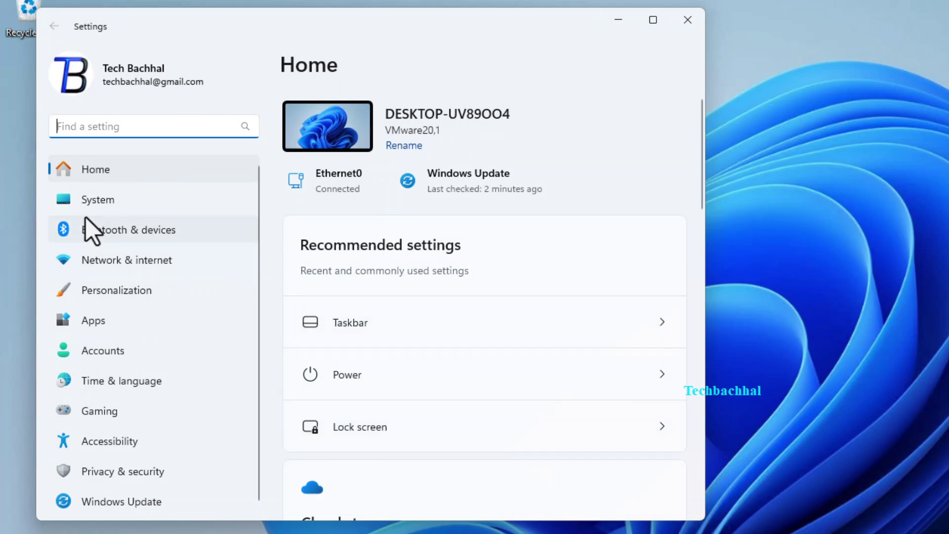
- Go to the System settings page and open its Storage section for drive C
{"action": "left_click", "coordinate": [109, 195]}
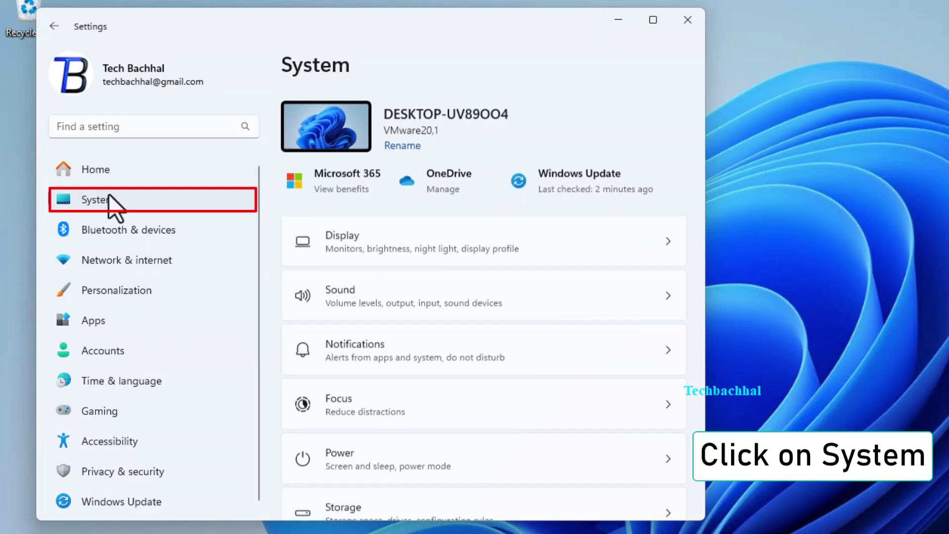
{"action": "scroll", "coordinate": [434, 378], "scroll_direction": "down", "scroll_amount": 1}
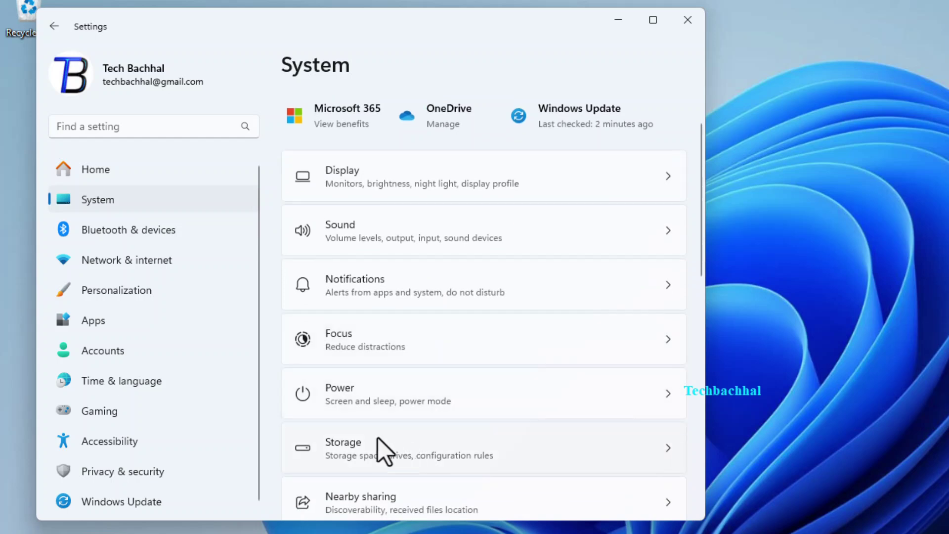
{"action": "scroll", "coordinate": [445, 371], "scroll_direction": "down", "scroll_amount": 3}
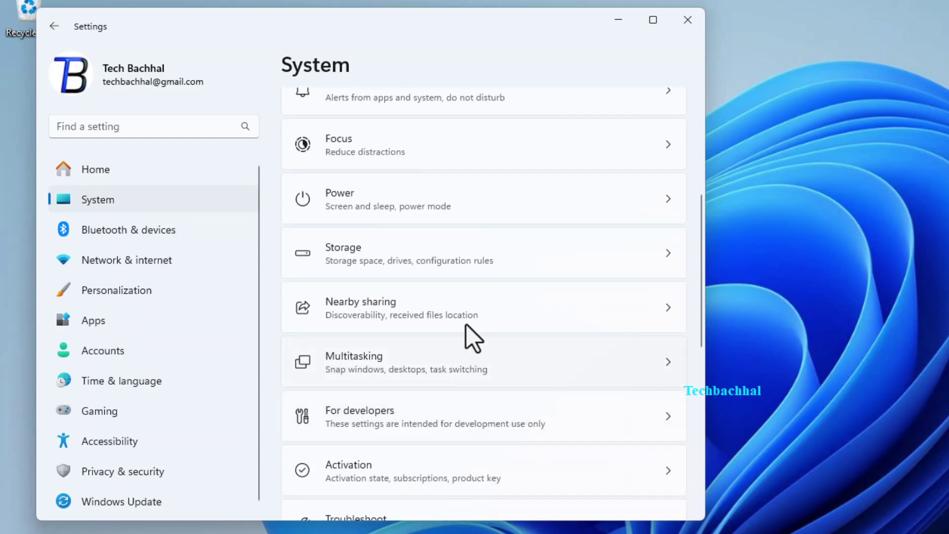
{"action": "left_click", "coordinate": [455, 242]}
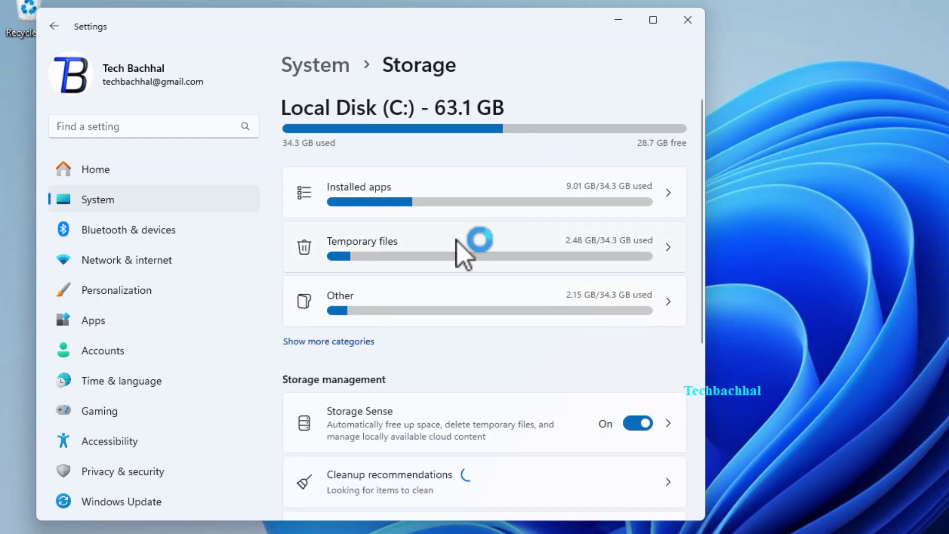
- Show the Temporary files breakdown with 0.98 GB of categories marked
{"action": "left_click", "coordinate": [579, 248]}
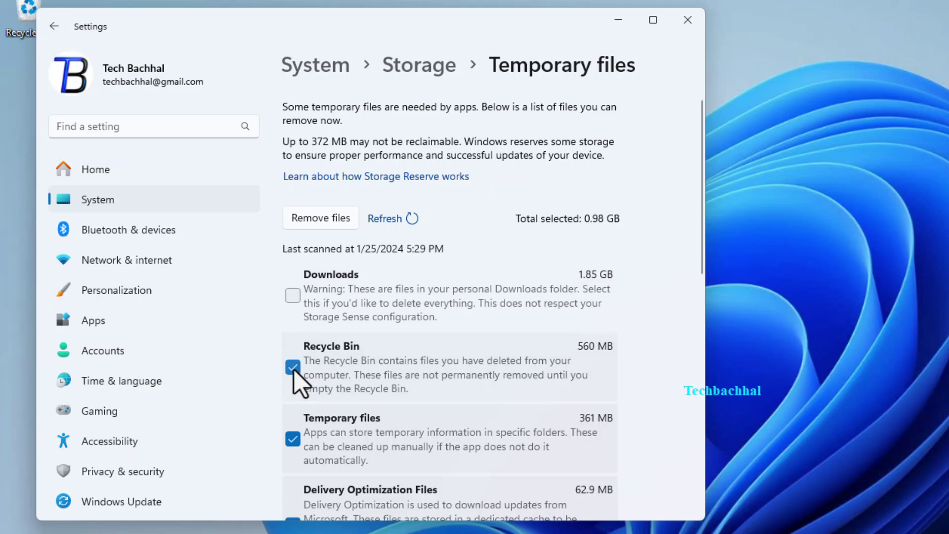
{"action": "scroll", "coordinate": [336, 379], "scroll_direction": "down", "scroll_amount": 2}
{"action": "scroll", "coordinate": [339, 382], "scroll_direction": "down", "scroll_amount": 2}
{"action": "scroll", "coordinate": [339, 385], "scroll_direction": "down", "scroll_amount": 2}
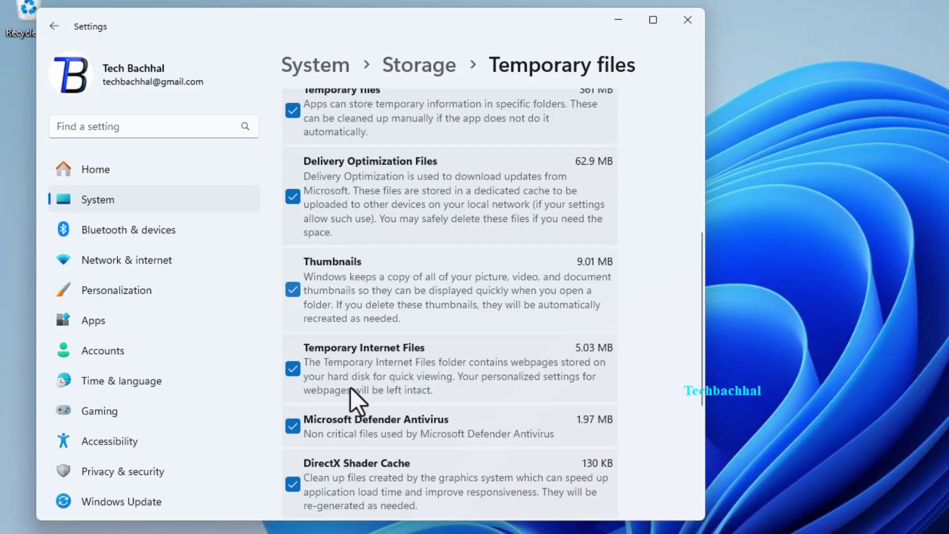
{"action": "scroll", "coordinate": [351, 388], "scroll_direction": "down", "scroll_amount": 2}
{"action": "scroll", "coordinate": [356, 408], "scroll_direction": "down", "scroll_amount": 1}
{"action": "scroll", "coordinate": [388, 424], "scroll_direction": "up", "scroll_amount": 5}
{"action": "scroll", "coordinate": [391, 430], "scroll_direction": "up", "scroll_amount": 2}
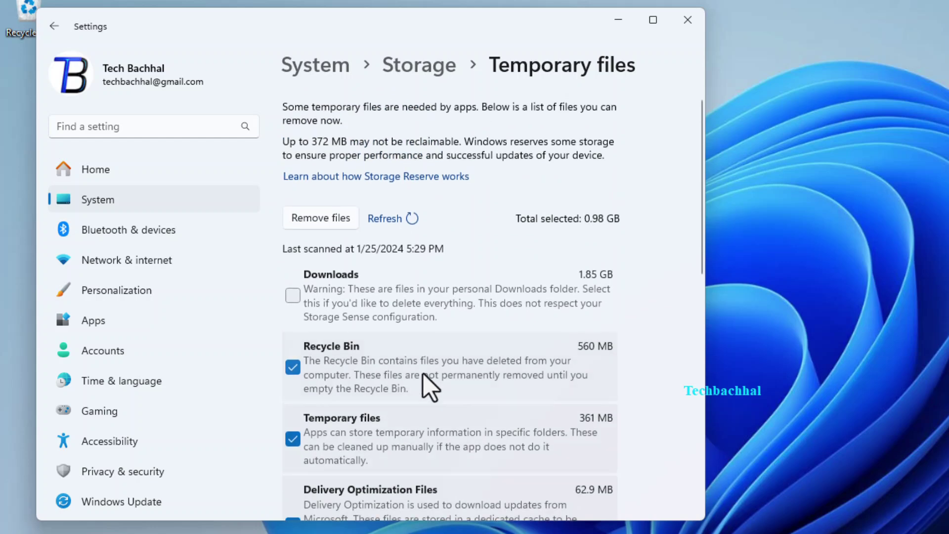
- Permanently remove the 0.98 GB of marked temporary files and close Settings
{"action": "left_click", "coordinate": [321, 220]}
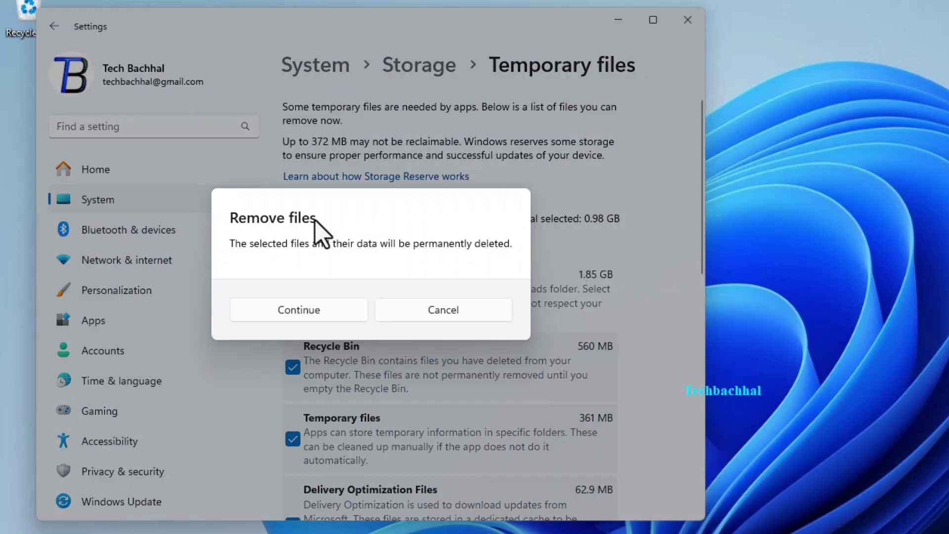
{"action": "left_click", "coordinate": [301, 311]}
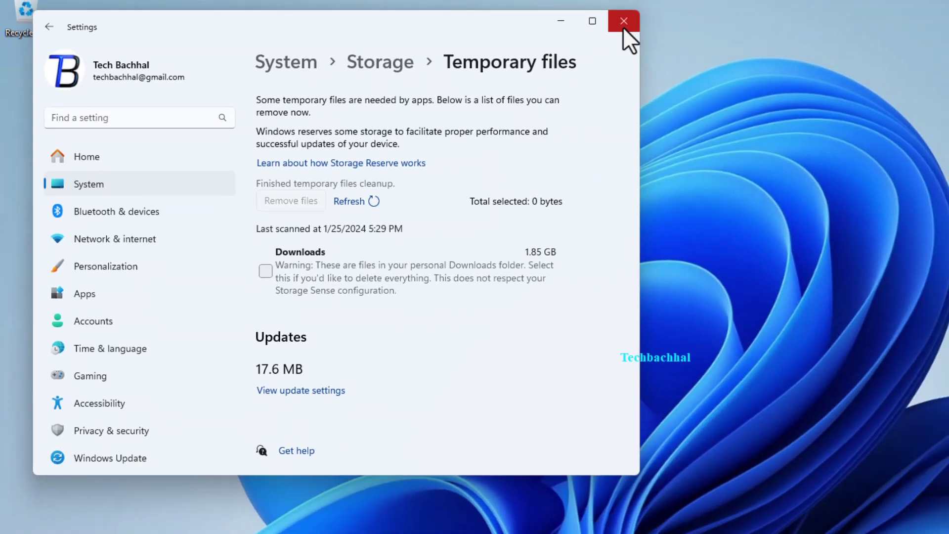
{"action": "left_click", "coordinate": [687, 23]}
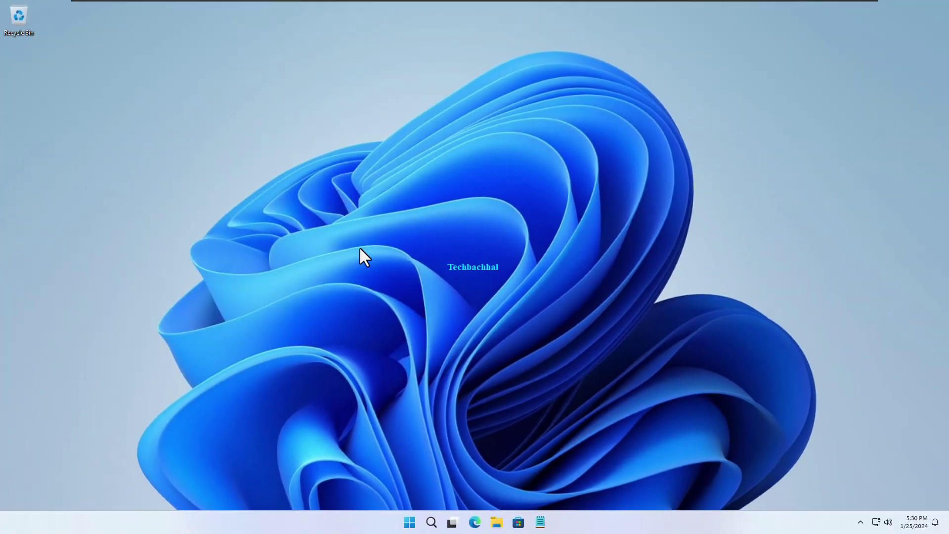